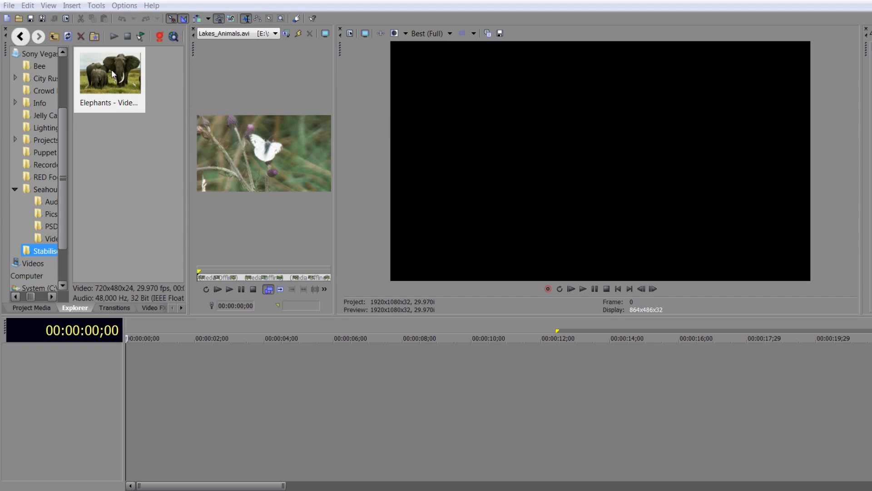
# Drop the Elephants clip at the timeline start and match project settings to 720x480.
pyautogui.moveTo(111, 70); pyautogui.dragTo(137, 334)
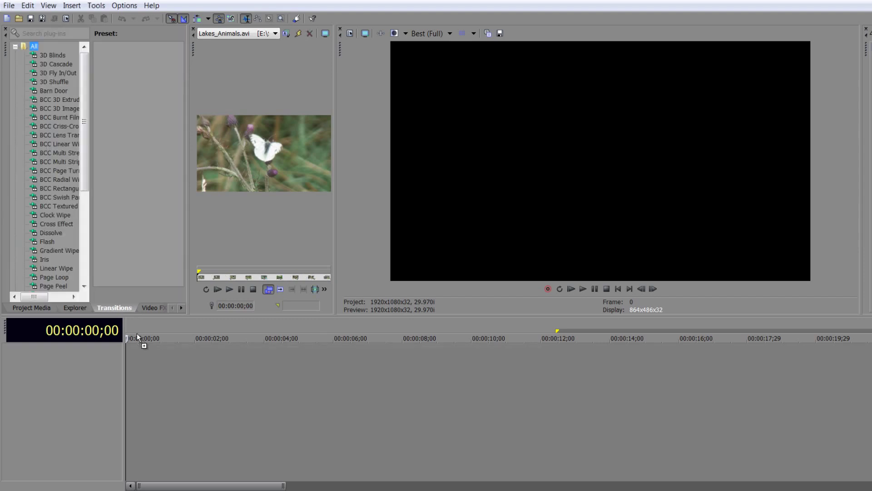
pyautogui.moveTo(135, 386); pyautogui.dragTo(127, 388)
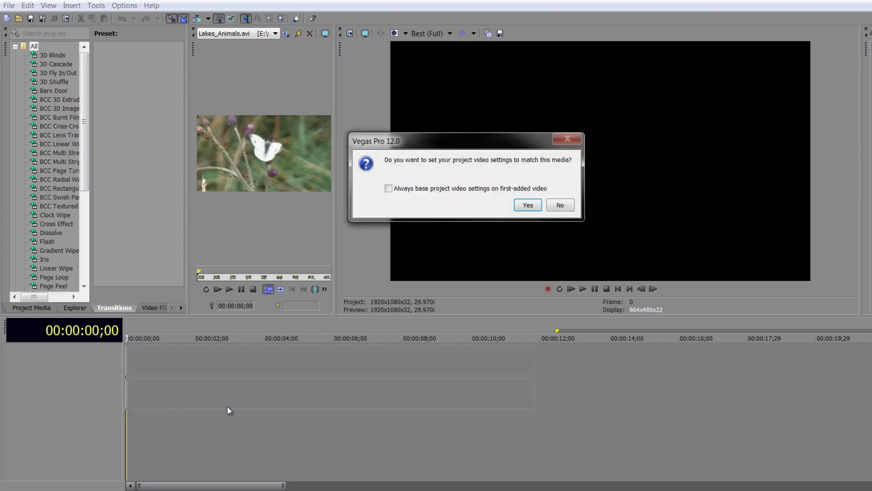
pyautogui.click(529, 205)
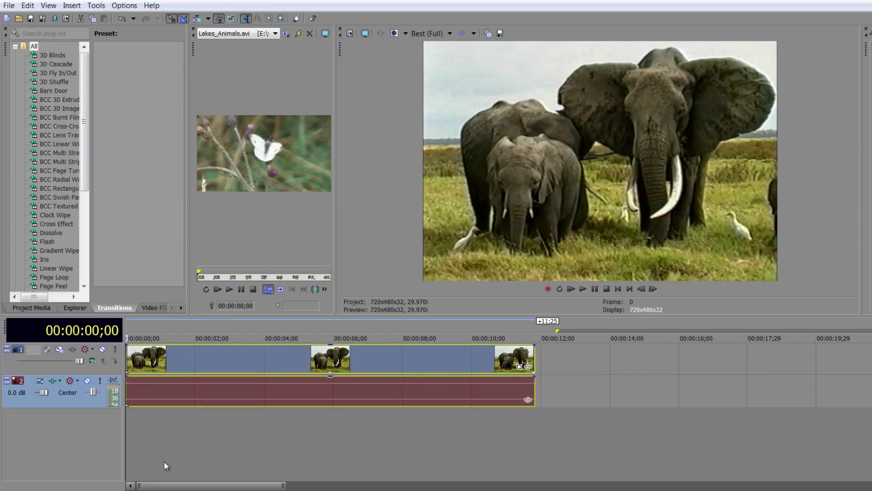
pyautogui.click(42, 308)
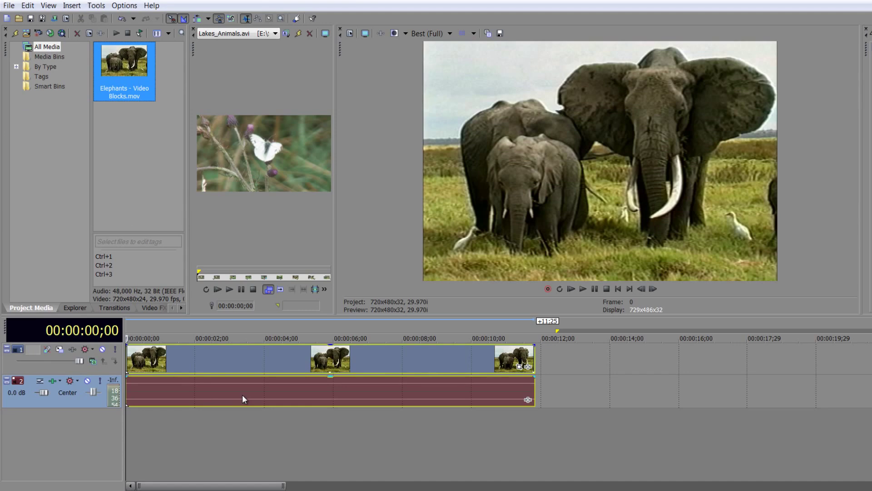
pyautogui.click(527, 367)
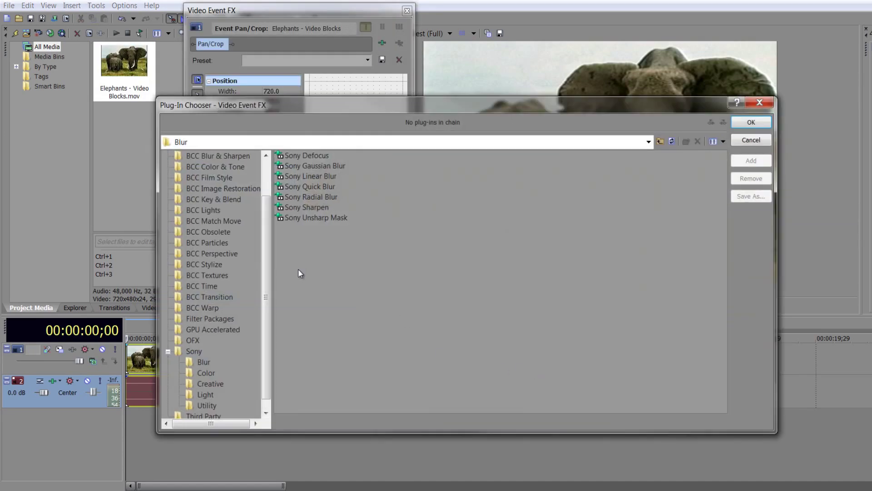
pyautogui.click(191, 352)
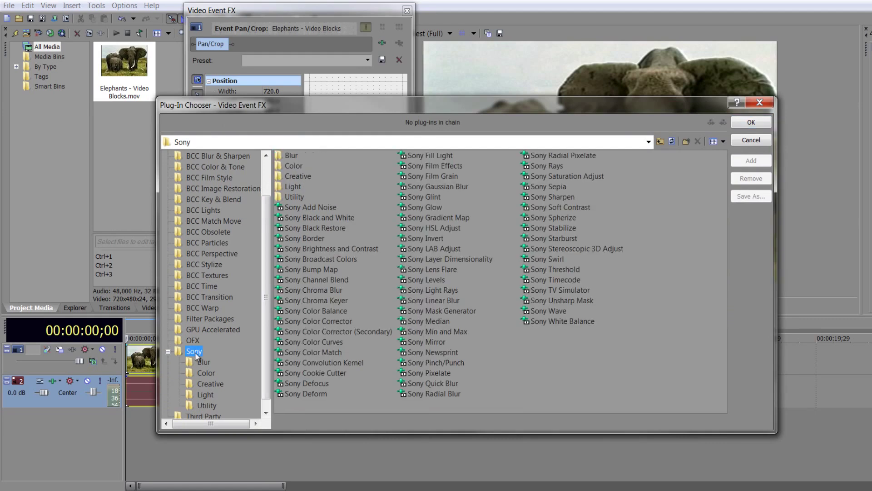
pyautogui.click(568, 228)
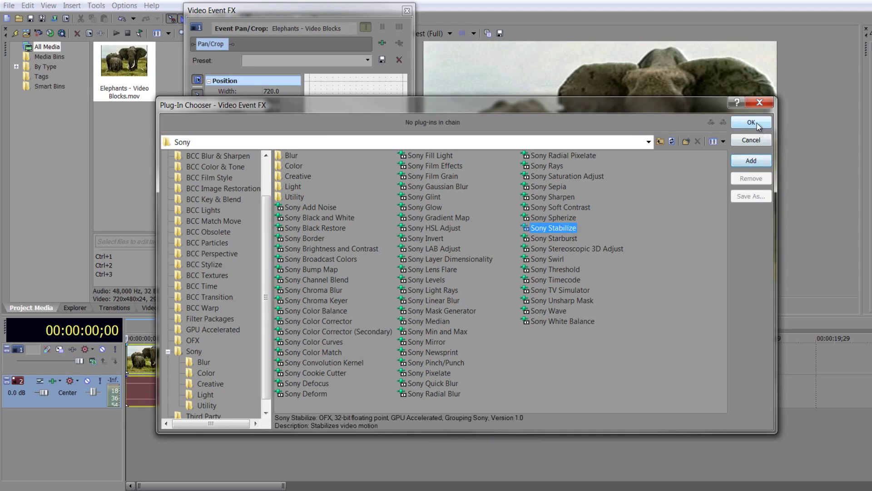
pyautogui.click(754, 164)
pyautogui.click(755, 124)
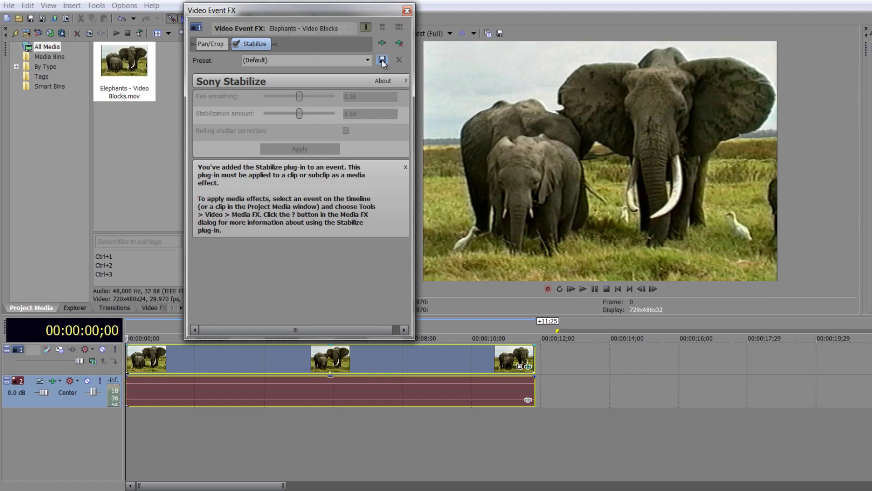
pyautogui.click(401, 44)
pyautogui.click(407, 11)
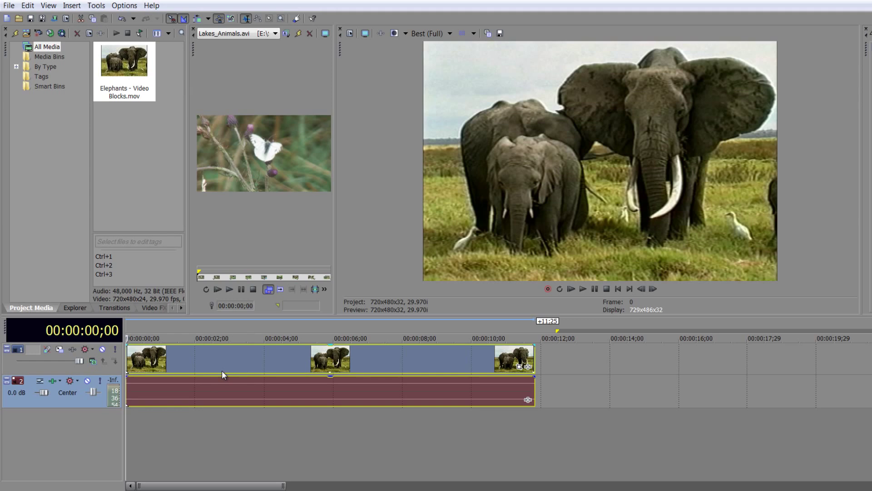
# Open the Media FX plug-in chooser for the Elephants event on the timeline.
pyautogui.click(126, 93)
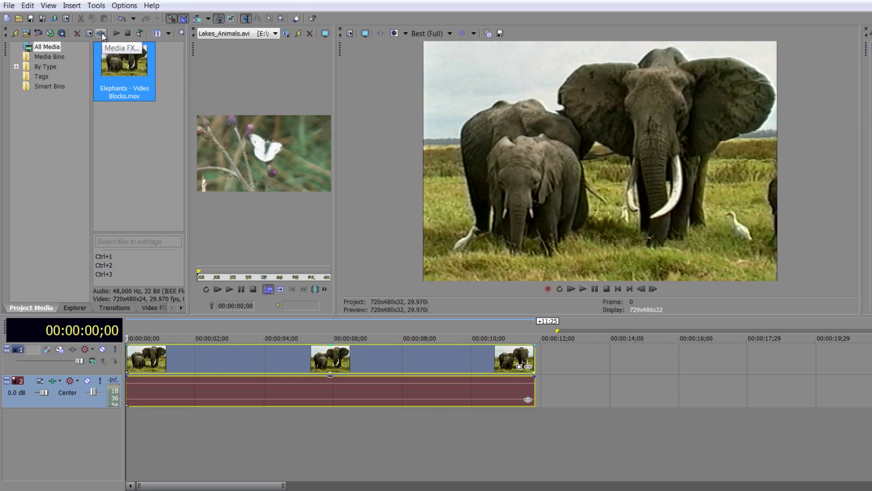
pyautogui.rightClick(121, 67)
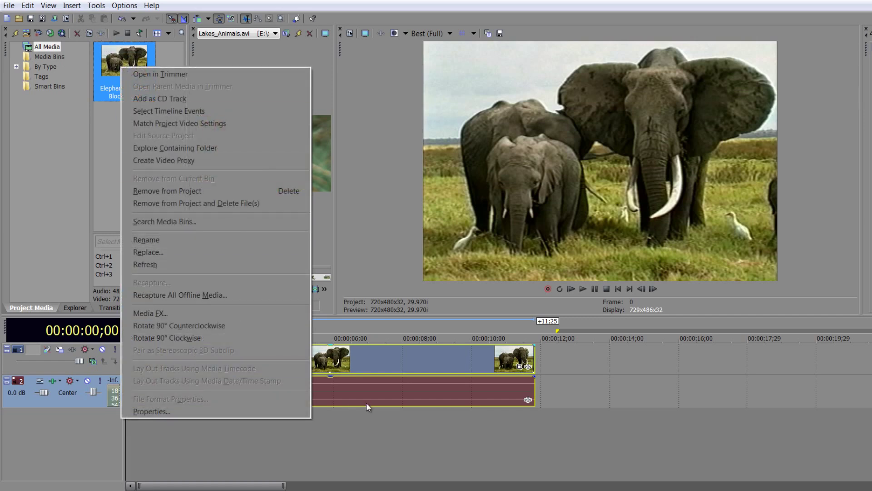
pyautogui.click(374, 375)
pyautogui.click(373, 369)
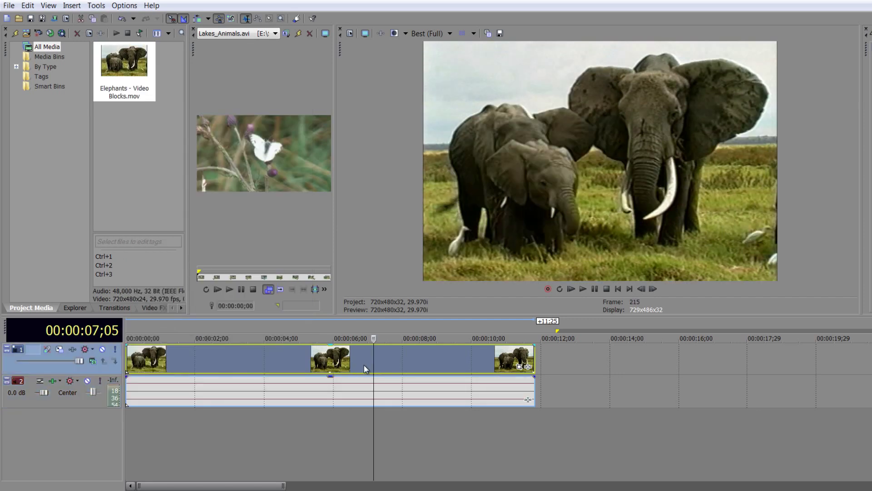
pyautogui.rightClick(365, 369)
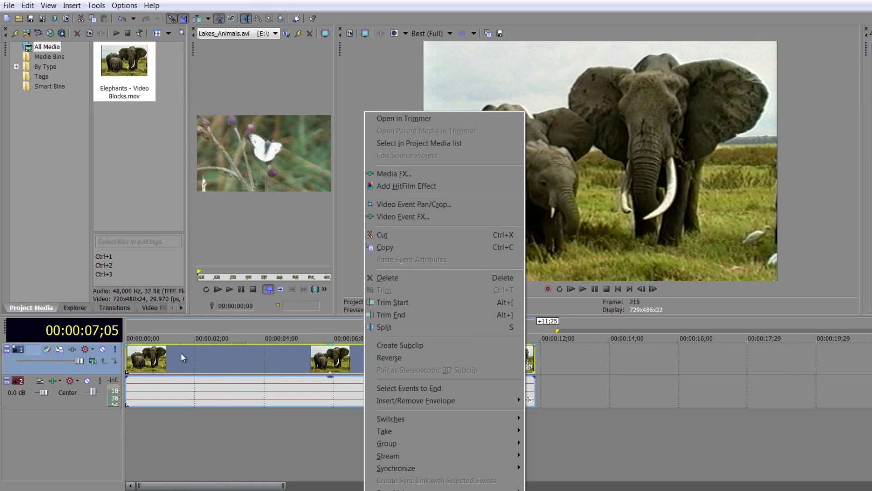
pyautogui.click(388, 173)
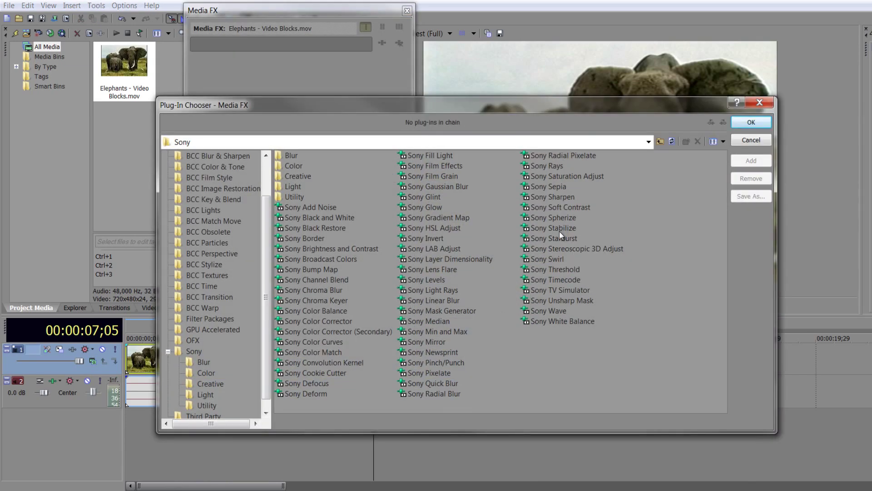
# Add Sony Stabilize as a media effect using the Medium Stabilization preset.
pyautogui.doubleClick(560, 229)
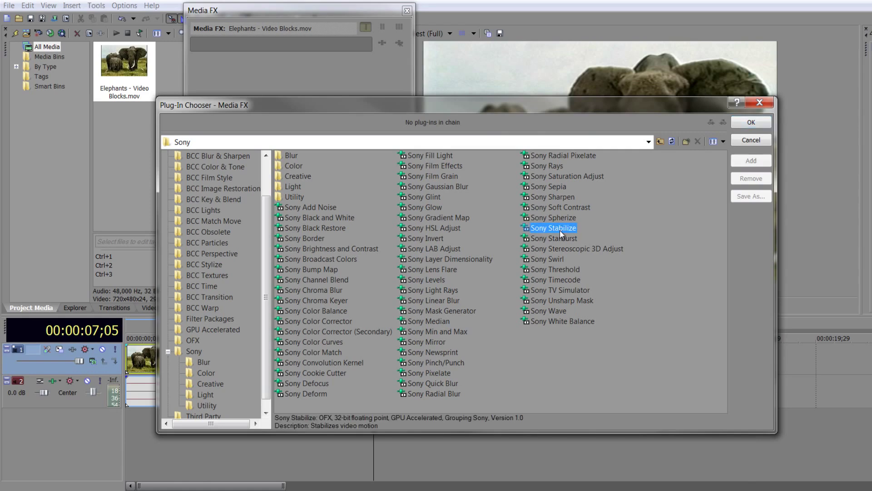
pyautogui.click(757, 127)
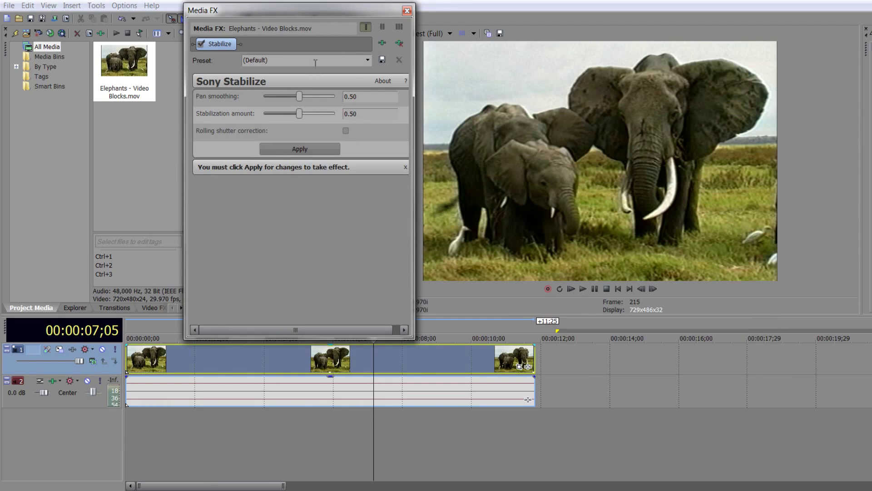
pyautogui.click(368, 60)
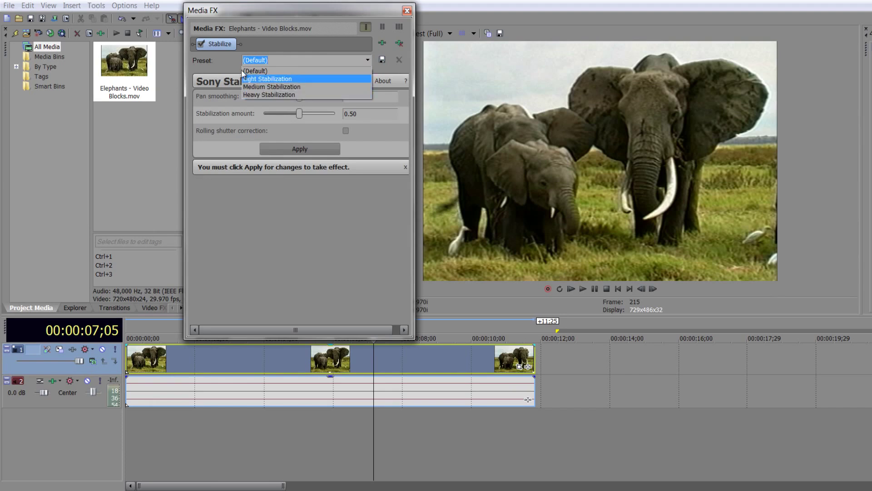
pyautogui.click(293, 86)
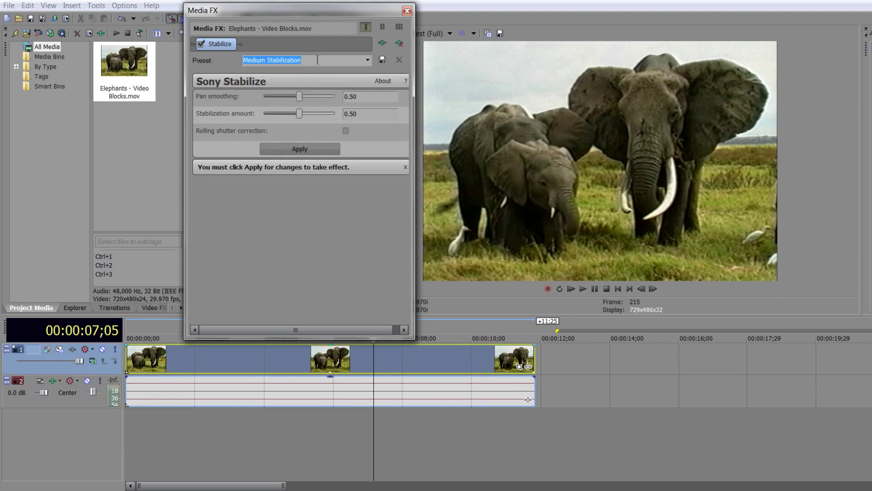
# Try the Light and Heavy Stabilization presets, then settle back on Medium Stabilization.
pyautogui.click(365, 61)
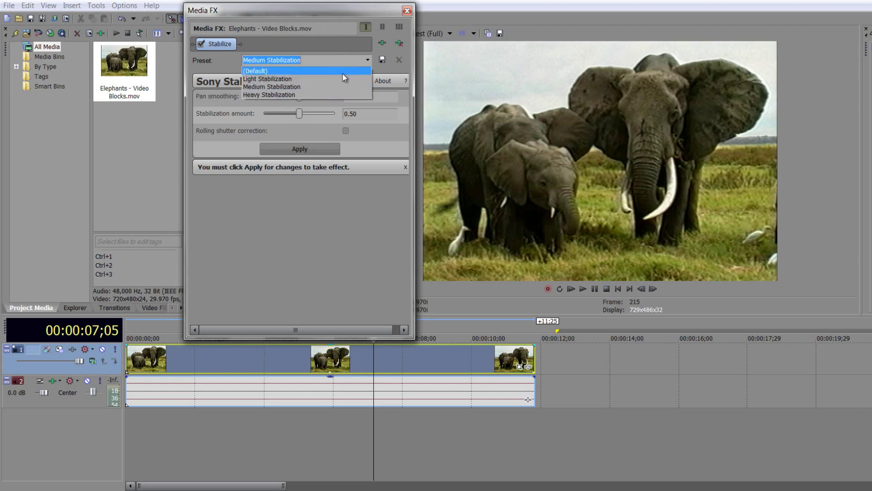
pyautogui.click(342, 79)
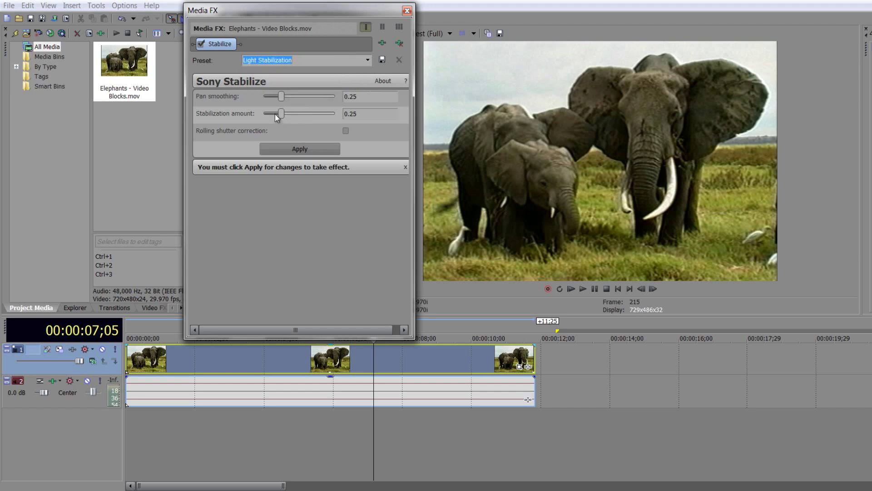
pyautogui.click(367, 59)
pyautogui.click(311, 92)
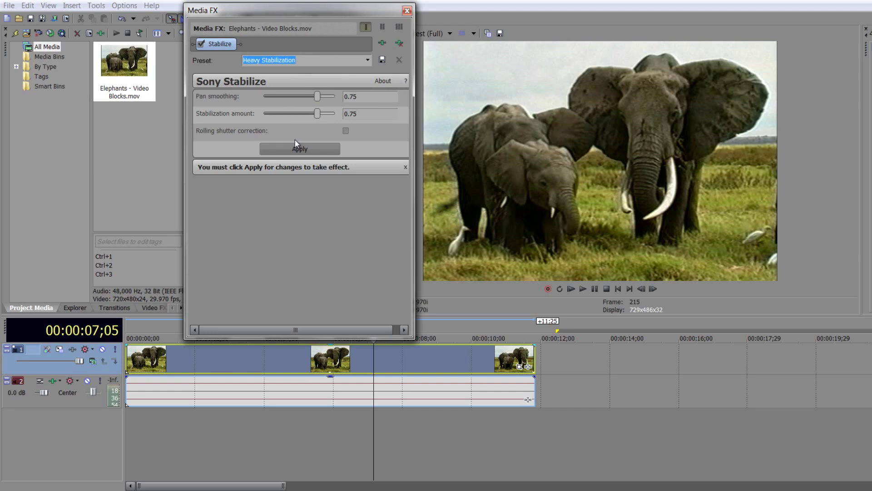
pyautogui.click(367, 58)
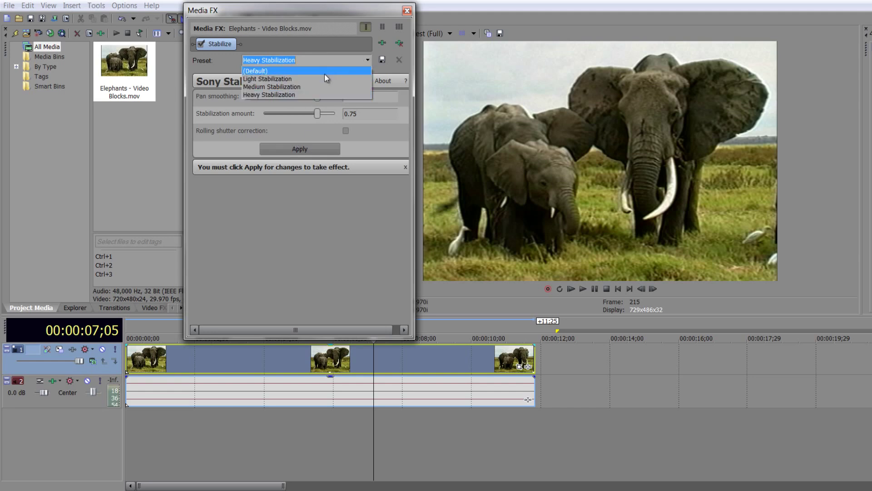
pyautogui.click(321, 86)
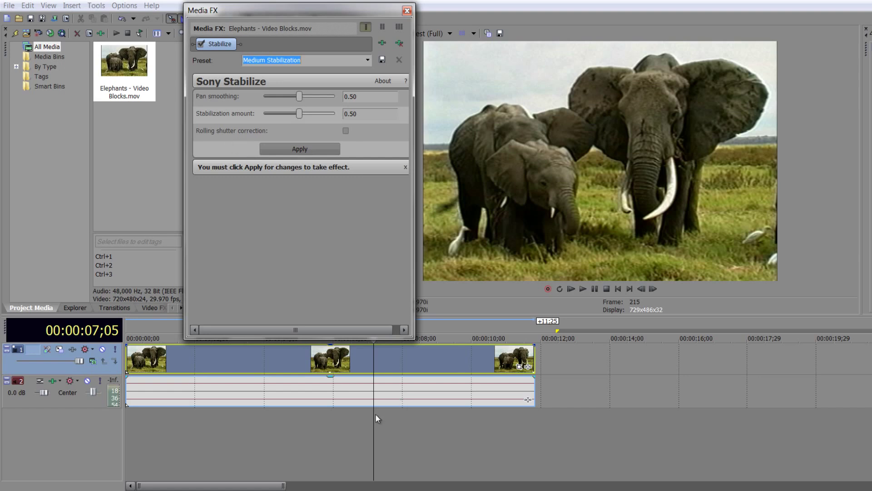
# Preview the clip, park the playhead near frame 111, and apply Medium Stabilization.
pyautogui.click(618, 288)
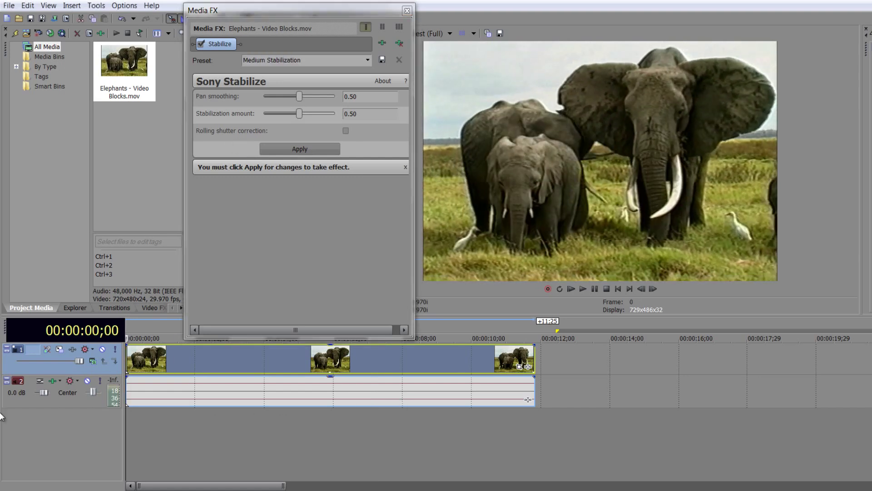
pyautogui.click(587, 289)
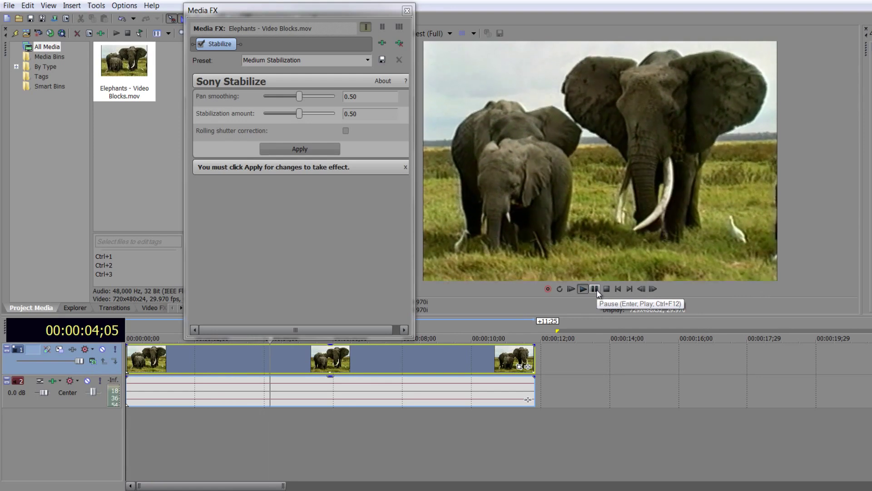
pyautogui.click(595, 289)
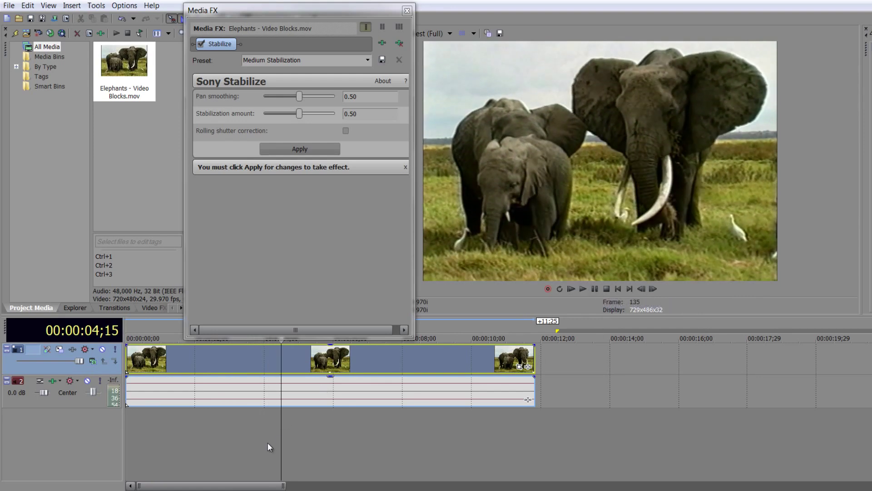
pyautogui.moveTo(281, 434); pyautogui.dragTo(252, 435)
pyautogui.moveTo(258, 435); pyautogui.dragTo(253, 435)
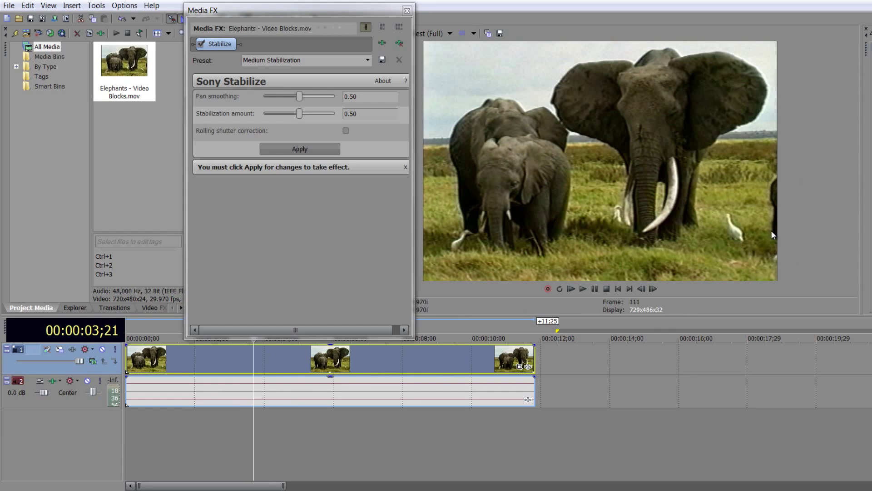
pyautogui.click(291, 149)
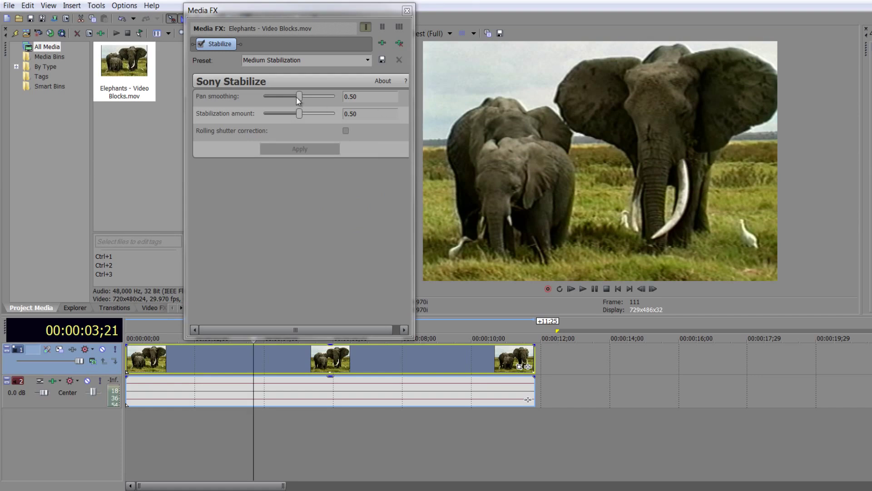
pyautogui.click(200, 45)
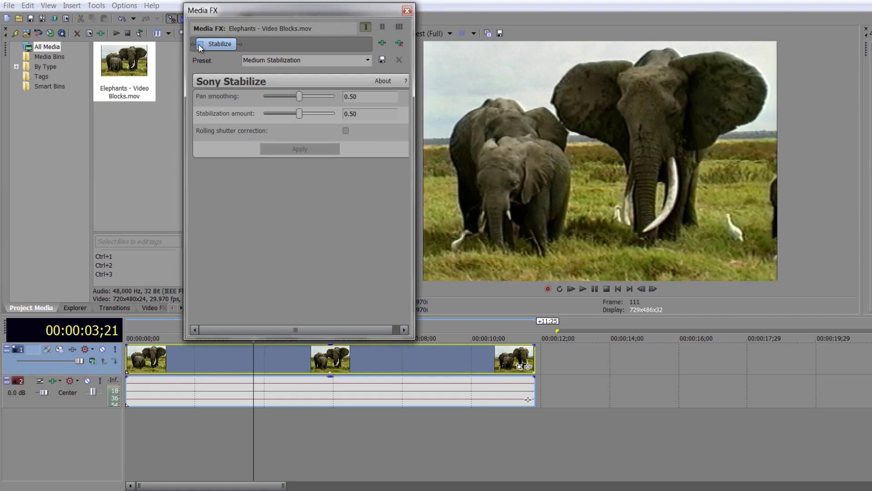
pyautogui.click(201, 45)
pyautogui.click(201, 45)
pyautogui.click(201, 45)
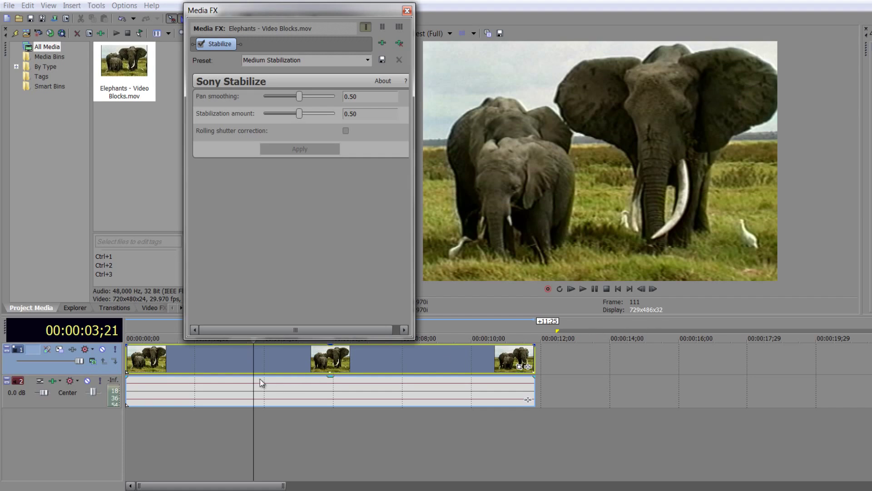
pyautogui.hotkey('ctrl', 'Home')
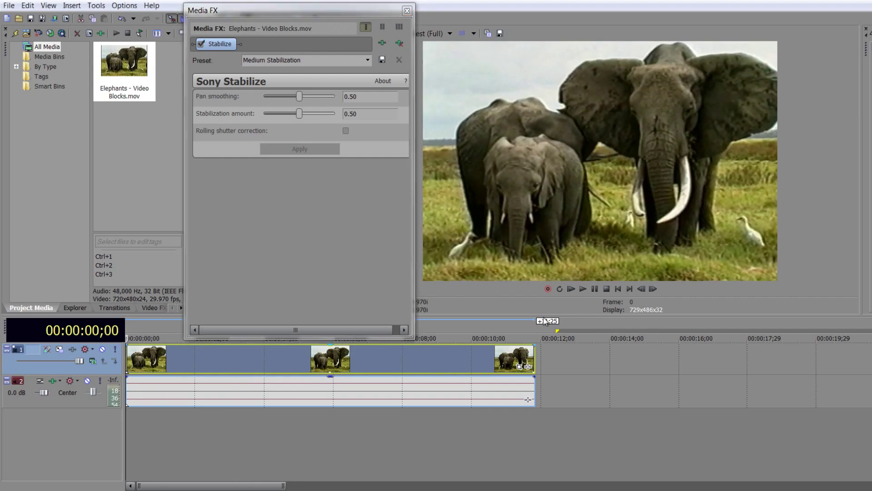
pyautogui.click(582, 289)
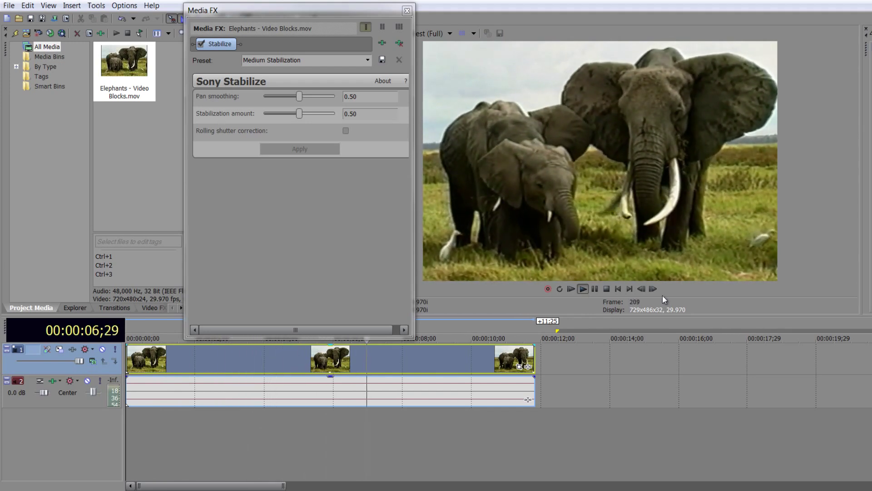
pyautogui.click(594, 289)
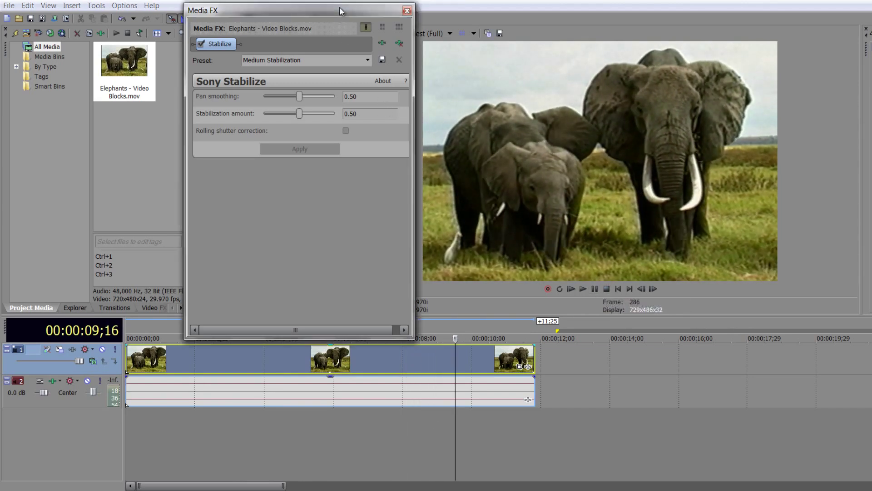
# Lower the Elephants stabilization pan smoothing to 0.28 and close the Media FX window.
pyautogui.press('Escape')
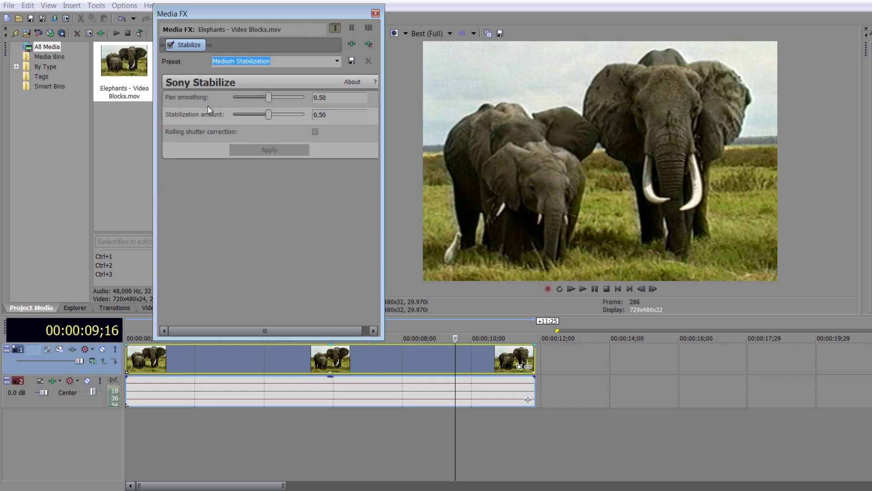
pyautogui.moveTo(271, 97); pyautogui.dragTo(253, 97)
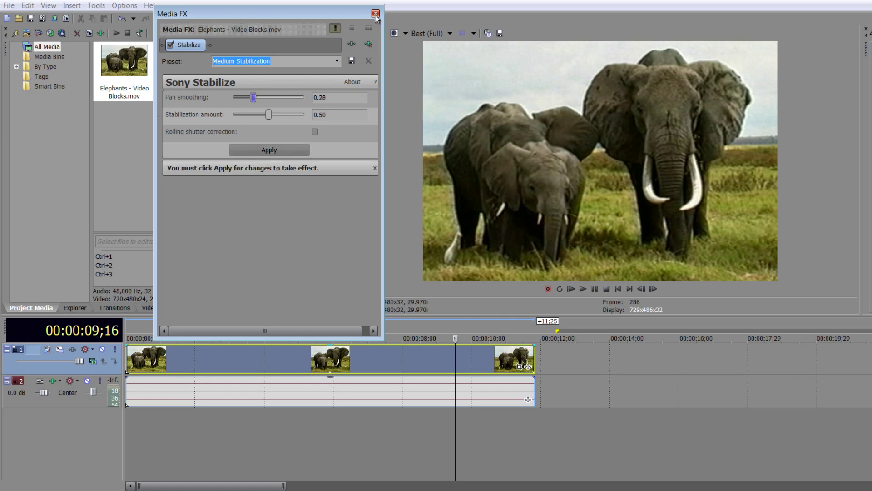
pyautogui.click(374, 366)
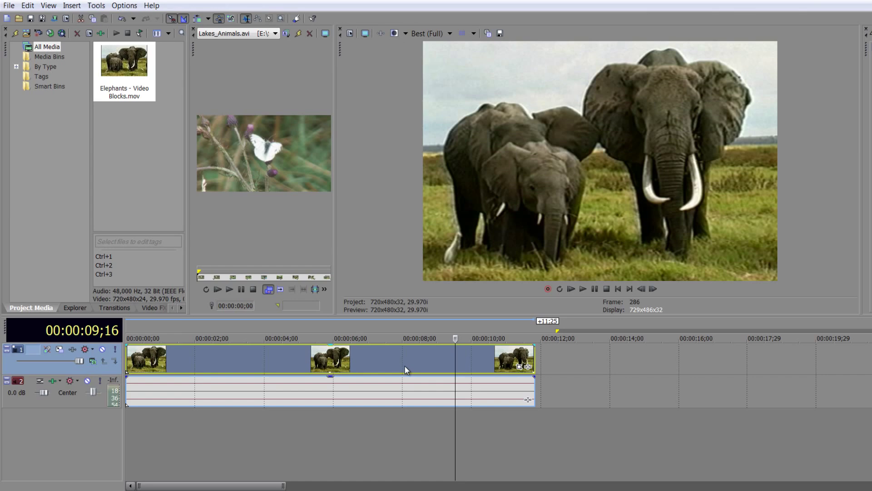
# Add Sony Sharpen from the Sony Blur group as an event effect on the Elephants clip.
pyautogui.click(530, 368)
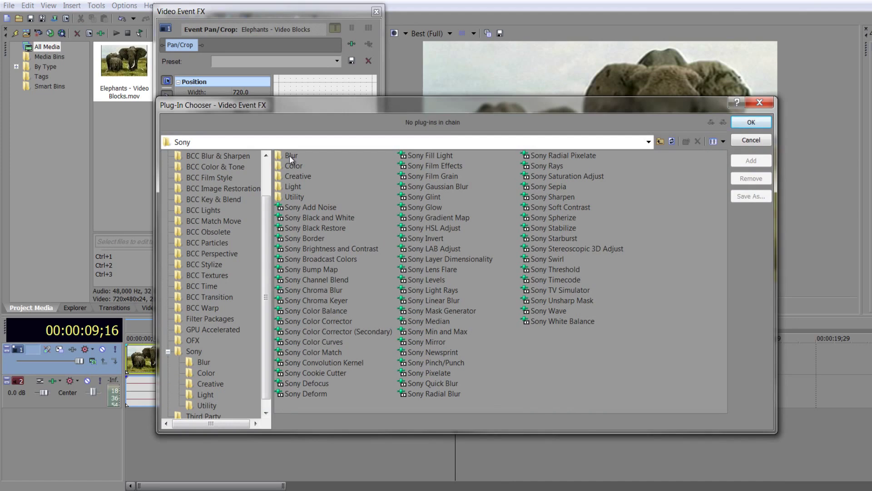
pyautogui.doubleClick(290, 155)
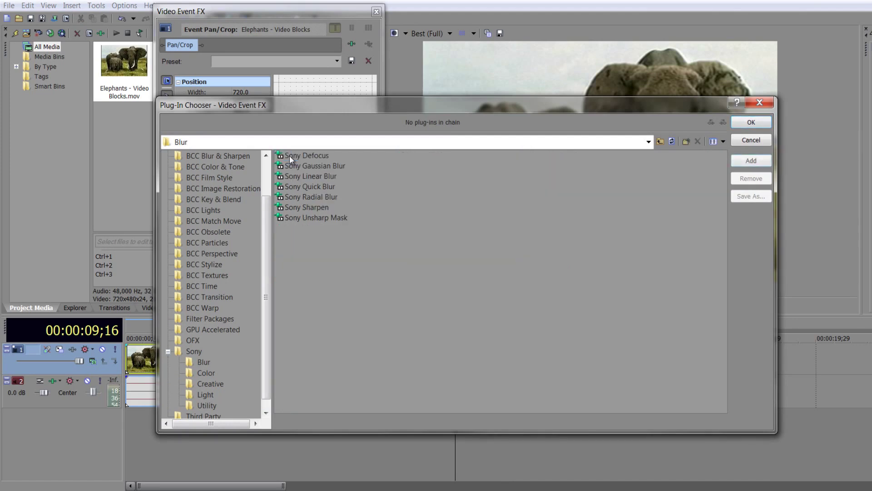
pyautogui.doubleClick(310, 206)
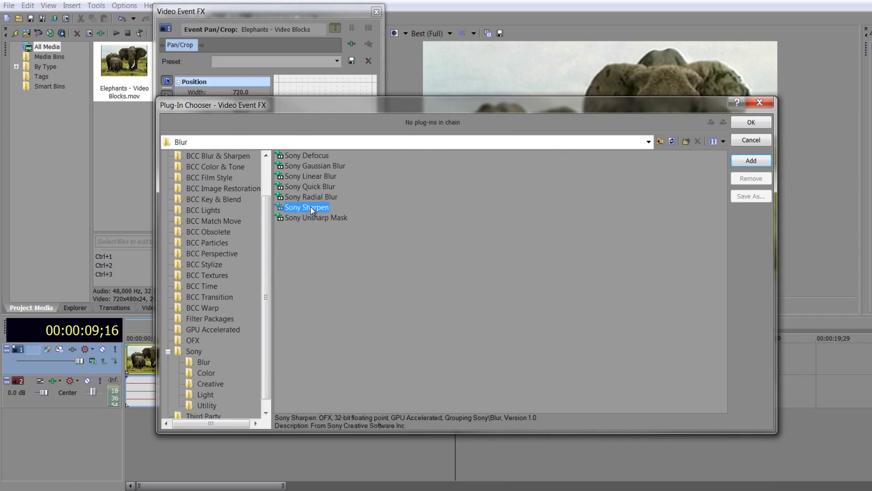
pyautogui.click(767, 126)
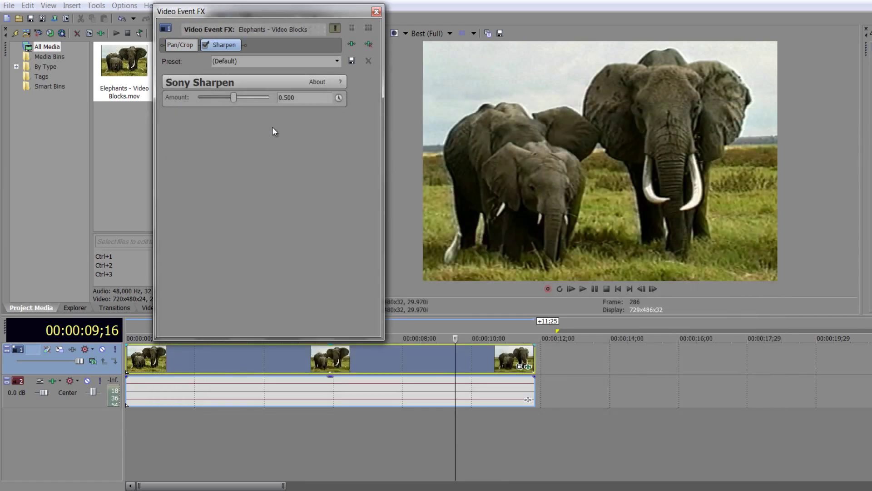
# Adjust the Sony Sharpen amount to 0.537.
pyautogui.moveTo(231, 98)
pyautogui.mouseDown()
pyautogui.moveTo(264, 101)
pyautogui.moveTo(182, 103)
pyautogui.moveTo(249, 100)
pyautogui.mouseUp()
pyautogui.moveTo(248, 97); pyautogui.dragTo(236, 99)
pyautogui.moveTo(231, 100); pyautogui.dragTo(236, 101)
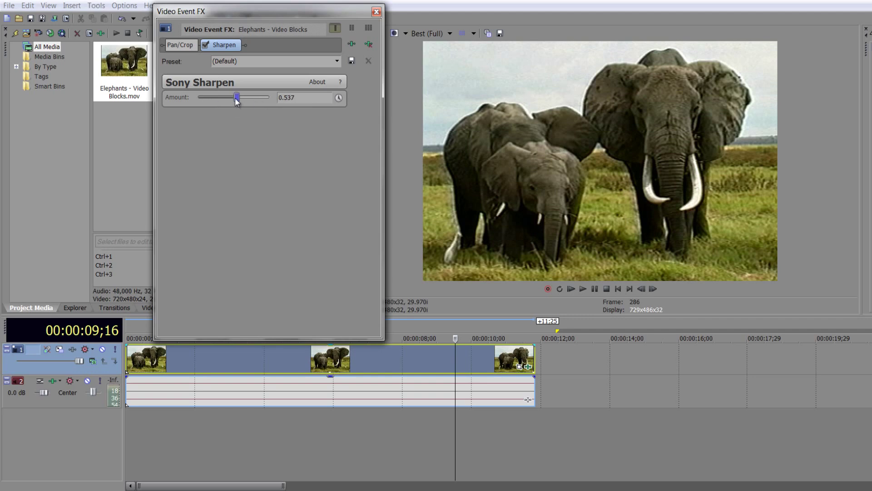